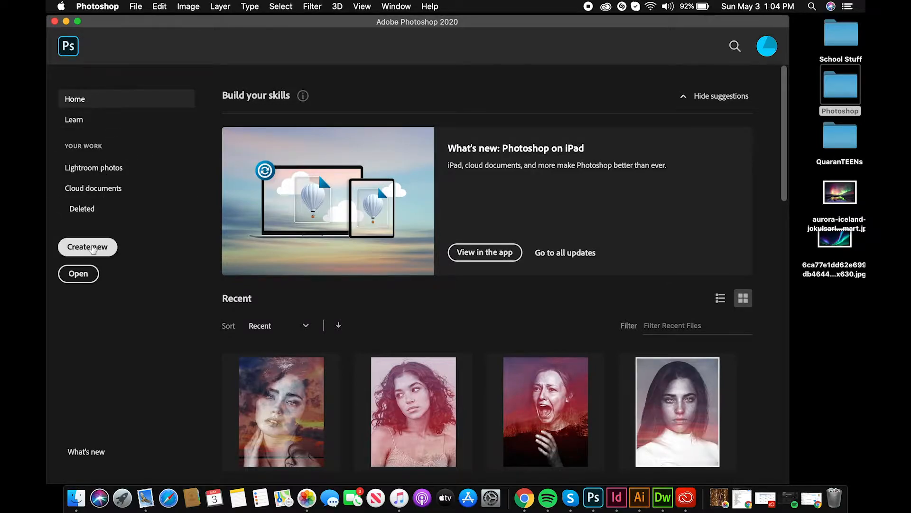
Create a new 8.5 x 11 inch portrait document named QUARANTEENS DEMO TAKE 45.
{"action": "left_click", "coordinate": [97, 247]}
{"action": "left_click", "coordinate": [636, 109]}
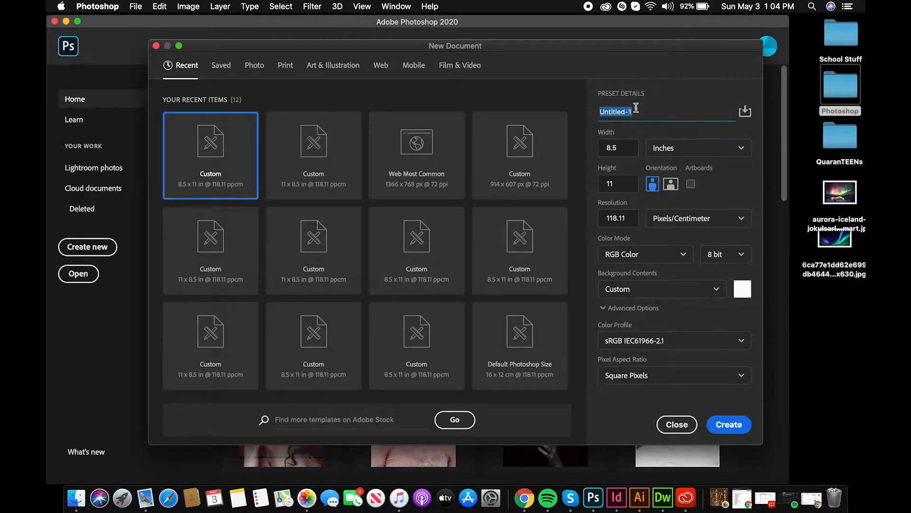
{"action": "key", "text": "BackSpace"}
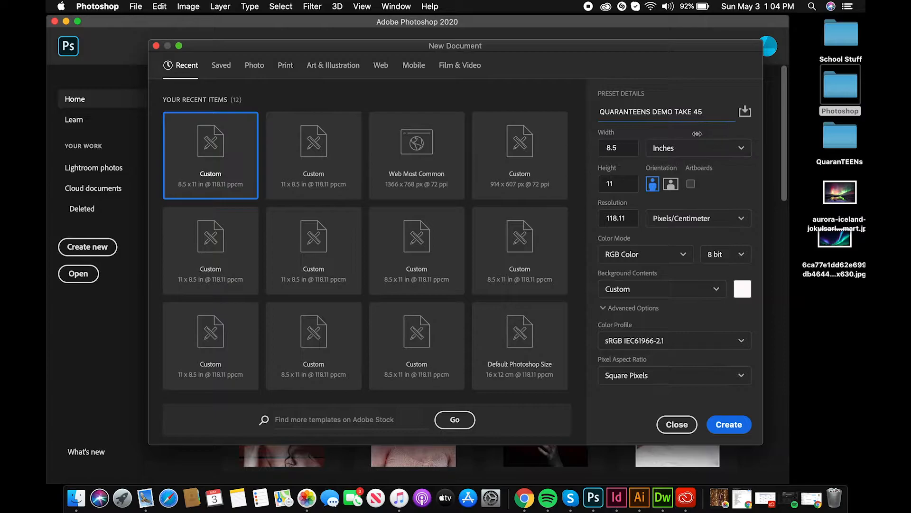
{"action": "left_click", "coordinate": [719, 130]}
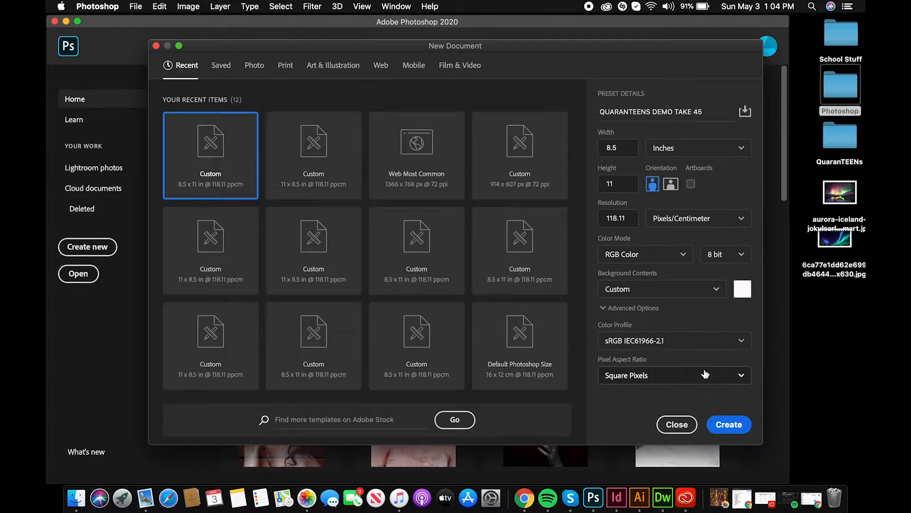
{"action": "left_click", "coordinate": [725, 426]}
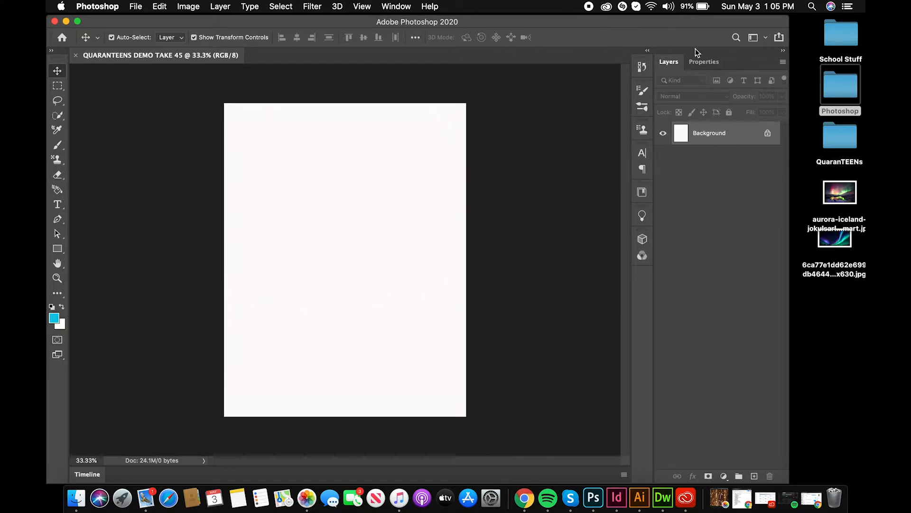
Convert the locked background into a regular layer, try moving it, and lock all of its attributes.
{"action": "left_click", "coordinate": [768, 135]}
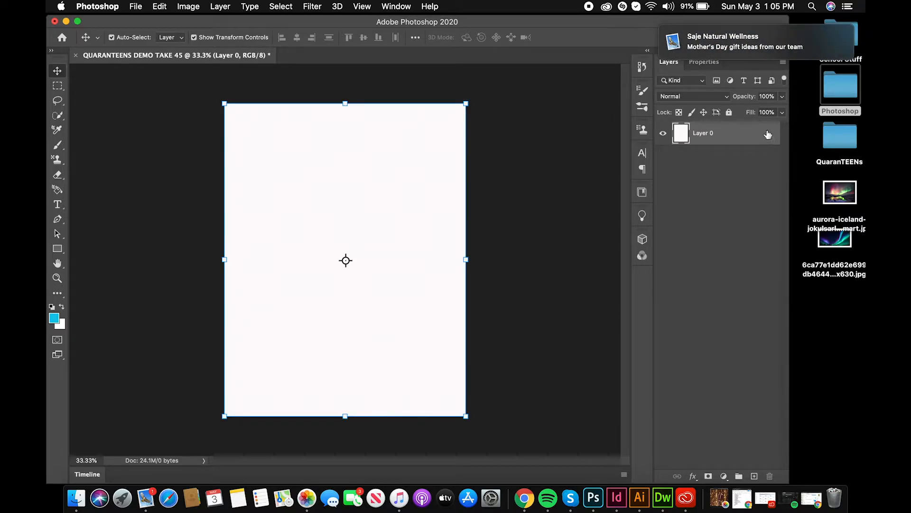
{"action": "mouse_move", "coordinate": [801, 43]}
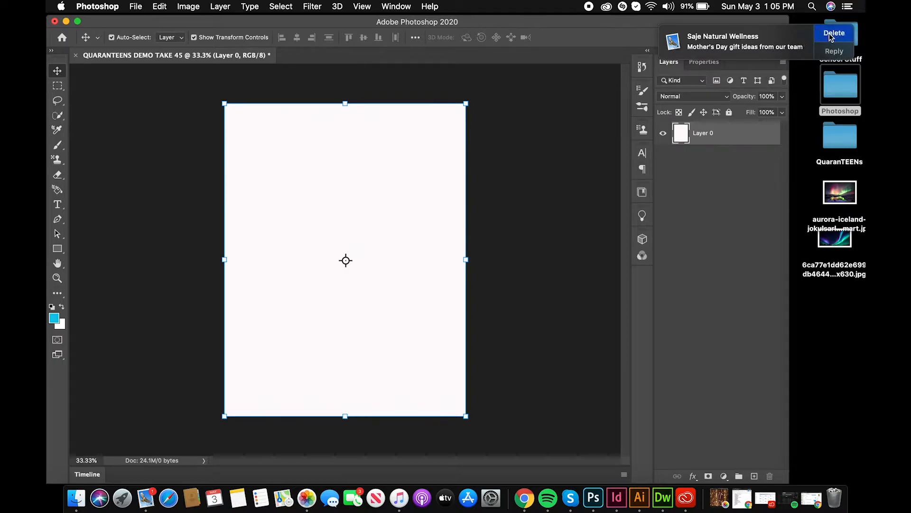
{"action": "left_click", "coordinate": [830, 34]}
{"action": "left_click_drag", "start_coordinate": [285, 166], "coordinate": [311, 175]}
{"action": "left_click", "coordinate": [729, 113]}
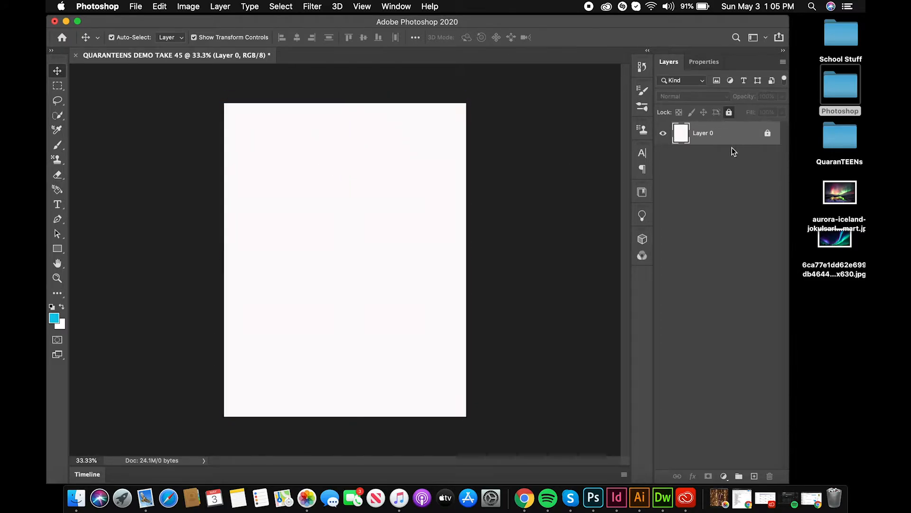
Try to move the locked white layer on the canvas, and hide and show it again.
{"action": "left_click_drag", "start_coordinate": [310, 190], "coordinate": [320, 228]}
{"action": "mouse_move", "coordinate": [258, 169]}
{"action": "left_mouse_down"}
{"action": "mouse_move", "coordinate": [281, 178]}
{"action": "mouse_move", "coordinate": [256, 153]}
{"action": "left_mouse_up"}
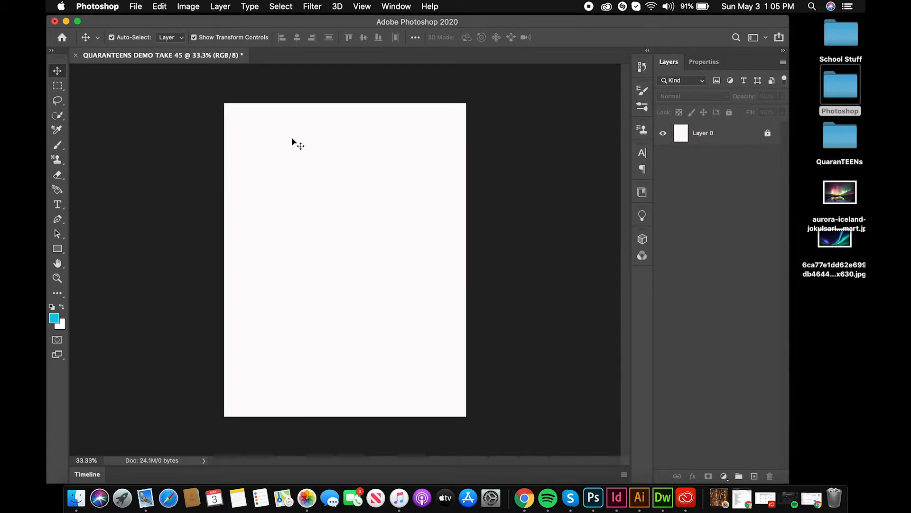
{"action": "left_click", "coordinate": [664, 134]}
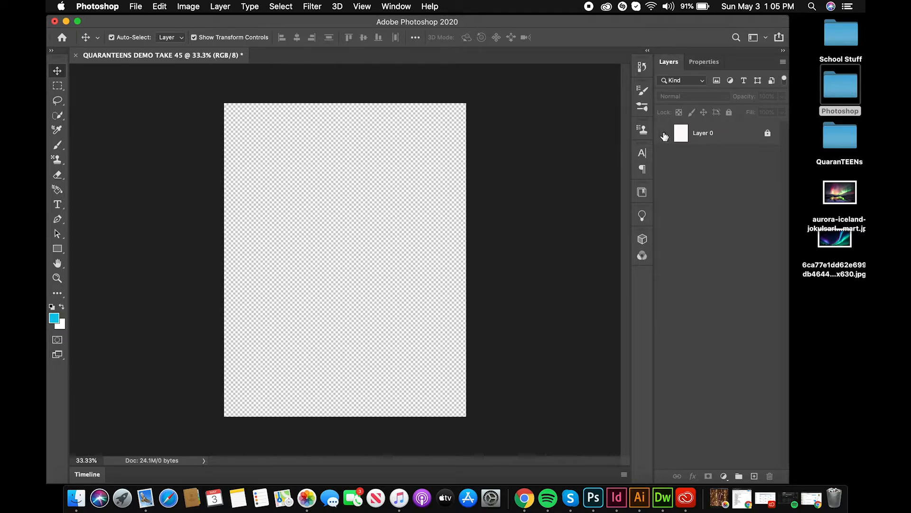
{"action": "left_click", "coordinate": [664, 135]}
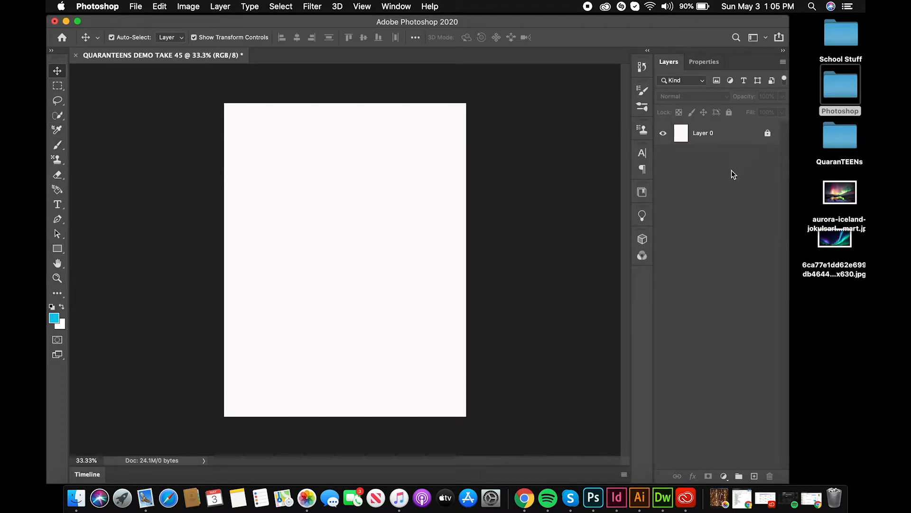
Place the portrait photo 3536fc5770ebc10b6032427c6fa7a6fe from the Photoshop folder and enlarge it to about 69% to cover the canvas.
{"action": "double_click", "coordinate": [839, 88]}
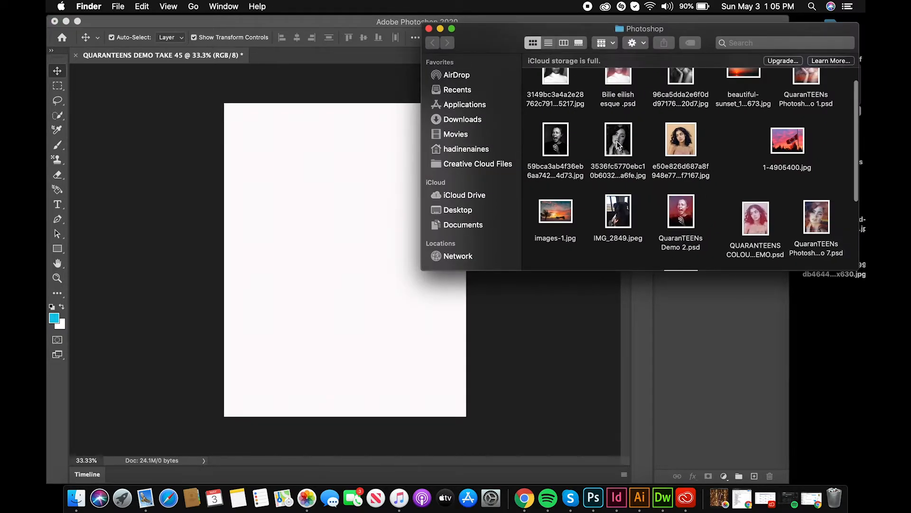
{"action": "scroll", "coordinate": [620, 145], "scroll_direction": "up", "scroll_amount": 2}
{"action": "scroll", "coordinate": [621, 145], "scroll_direction": "down", "scroll_amount": 2}
{"action": "left_click_drag", "start_coordinate": [621, 141], "coordinate": [377, 280]}
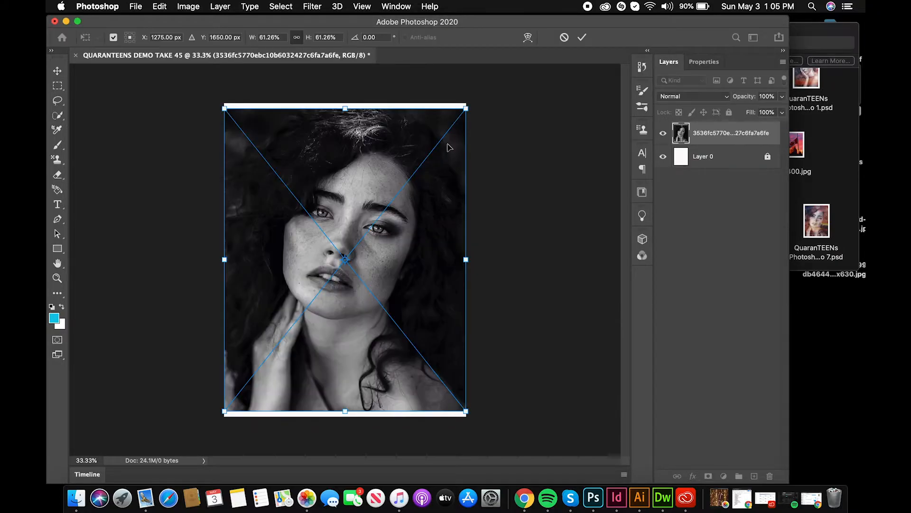
{"action": "left_click_drag", "start_coordinate": [466, 110], "coordinate": [503, 79]}
{"action": "mouse_move", "coordinate": [432, 146]}
{"action": "left_mouse_down"}
{"action": "mouse_move", "coordinate": [430, 157]}
{"action": "mouse_move", "coordinate": [425, 151]}
{"action": "left_mouse_up"}
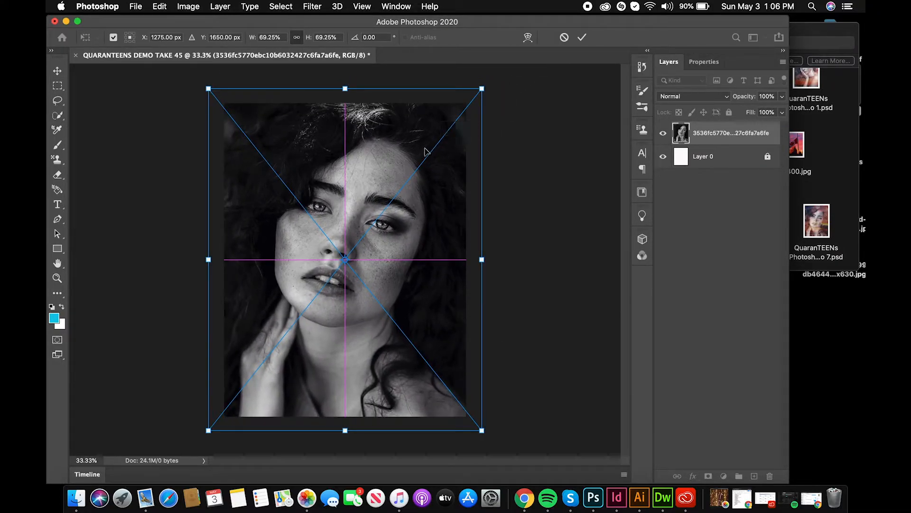
{"action": "left_click", "coordinate": [583, 38]}
Rename the placed photo's layer to "Portrait layer" and lock it.
{"action": "double_click", "coordinate": [715, 134]}
{"action": "key", "text": "BackSpace"}
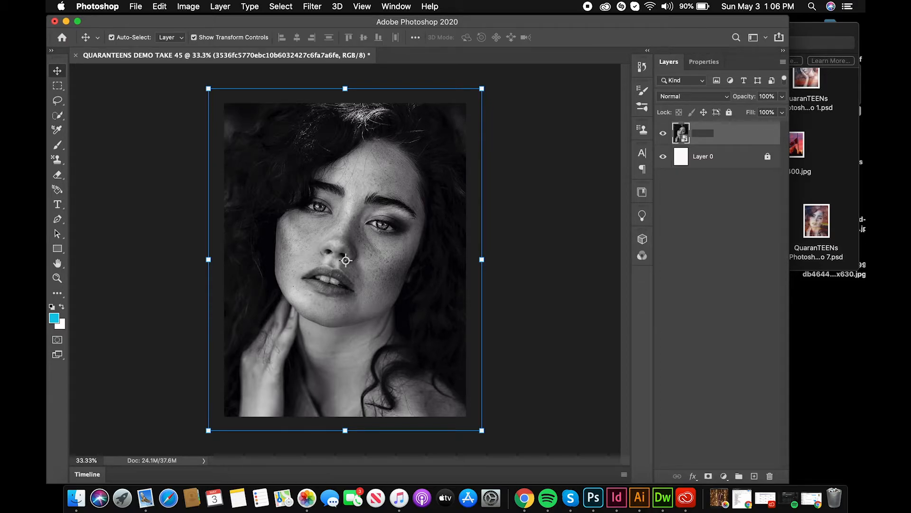
{"action": "type", "text": "Portrait layer"}
{"action": "key", "text": "Return"}
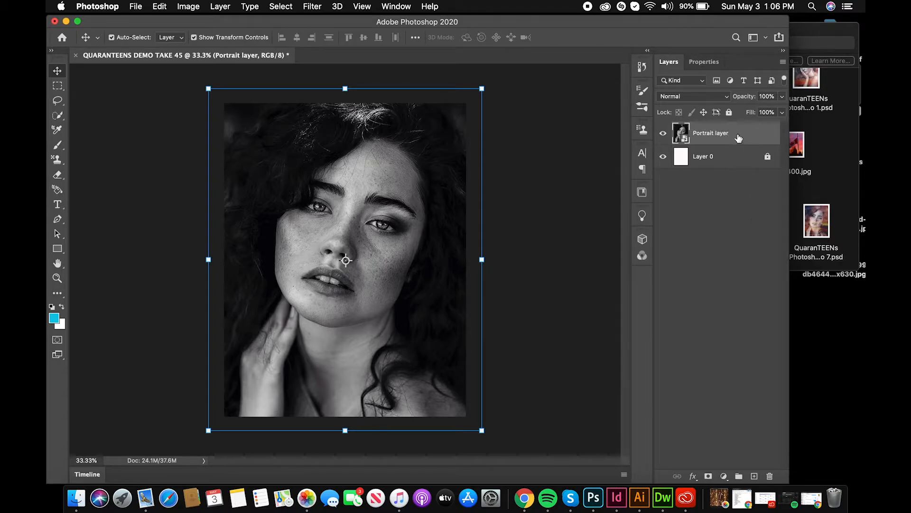
{"action": "left_click", "coordinate": [730, 111]}
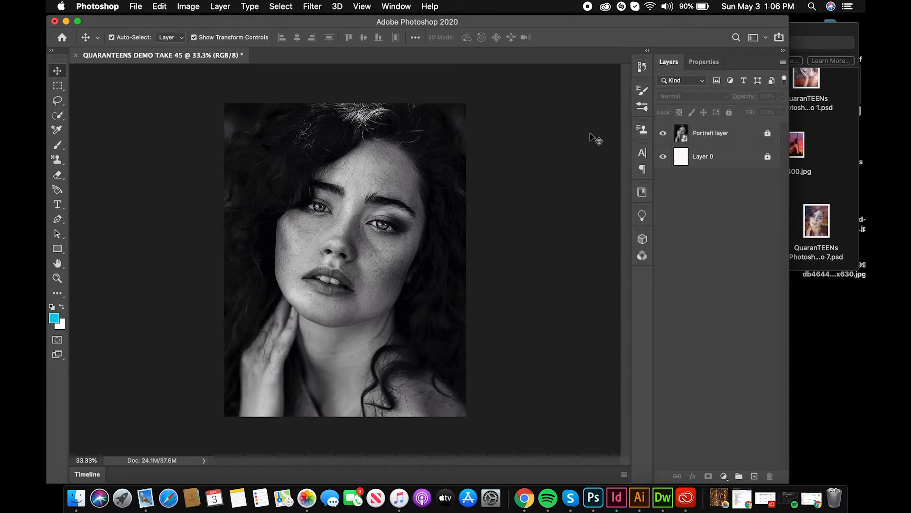
Save the document to the Desktop as QUARANTEENS DEMO TAKE 45.psd in Photoshop format with Maximize Compatibility on.
{"action": "left_click", "coordinate": [138, 6]}
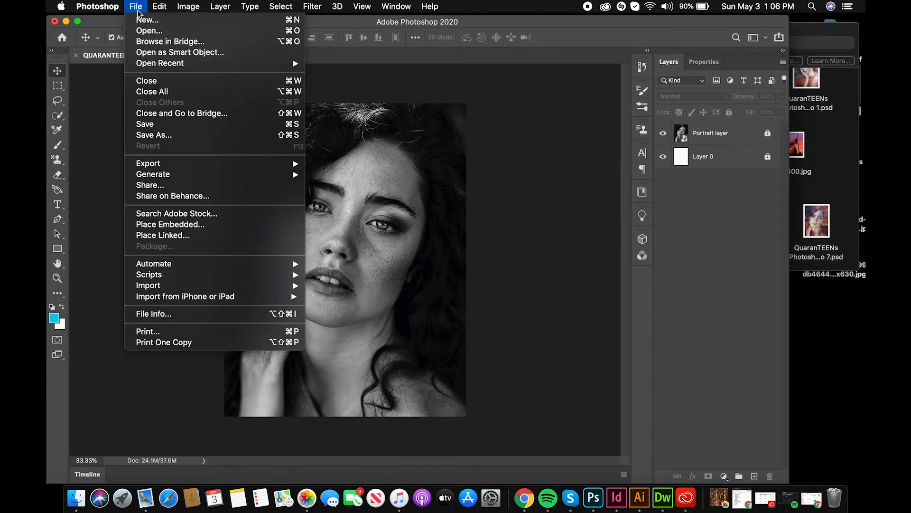
{"action": "left_click", "coordinate": [151, 124]}
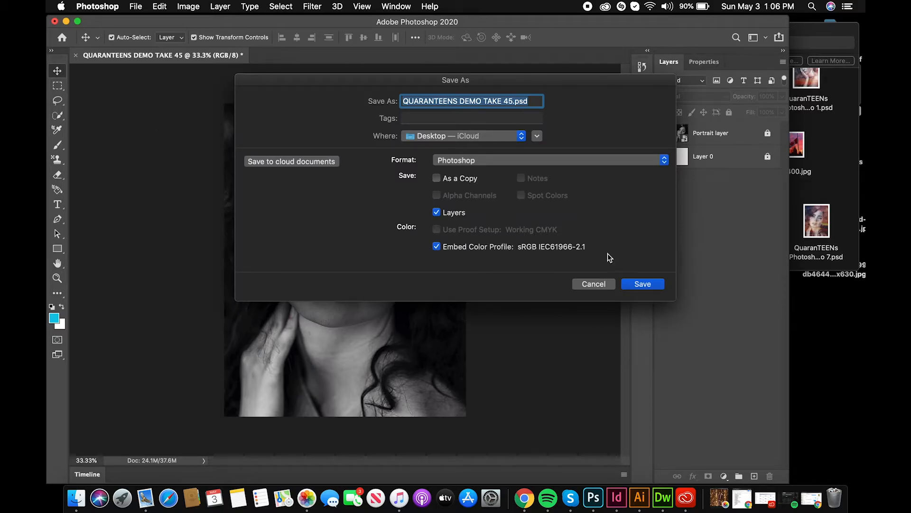
{"action": "left_click", "coordinate": [643, 283]}
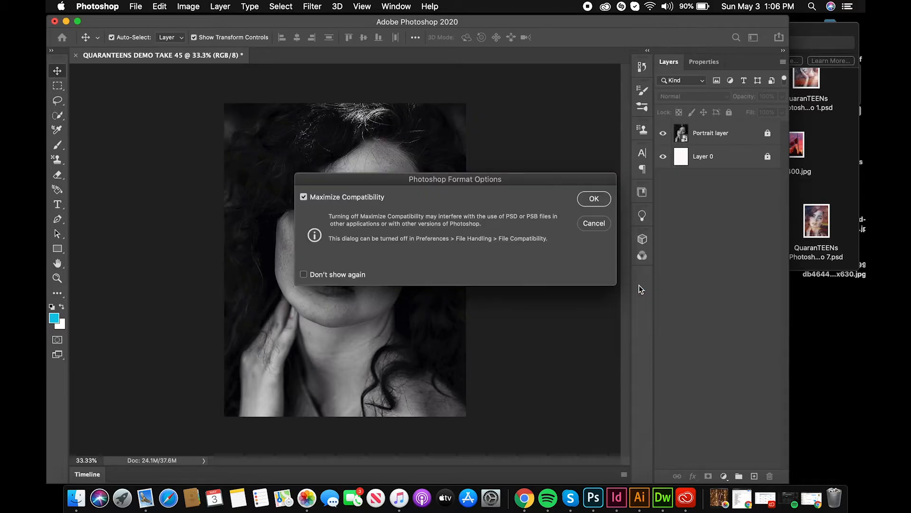
{"action": "left_click", "coordinate": [594, 199]}
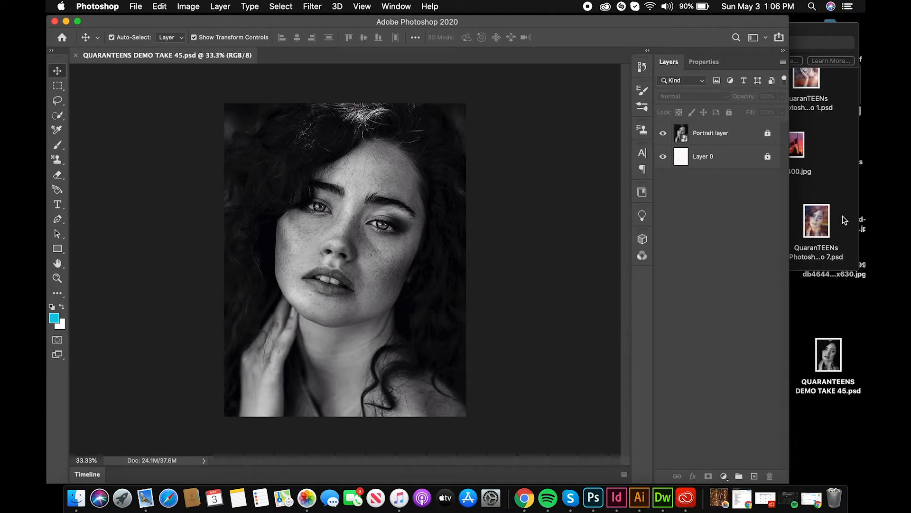
Uncover the desktop image files and place the blue-green aurora image whose name starts with 6ca77e1dd62e699 into the document.
{"action": "left_click", "coordinate": [830, 185]}
{"action": "left_click_drag", "start_coordinate": [807, 189], "coordinate": [739, 156]}
{"action": "left_click", "coordinate": [741, 121]}
{"action": "left_click_drag", "start_coordinate": [745, 29], "coordinate": [692, 21]}
{"action": "left_click", "coordinate": [841, 197]}
{"action": "left_click_drag", "start_coordinate": [800, 194], "coordinate": [697, 167]}
{"action": "left_click_drag", "start_coordinate": [844, 227], "coordinate": [758, 160]}
{"action": "left_click_drag", "start_coordinate": [697, 128], "coordinate": [323, 252]}
Enlarge and reposition the aurora image until its light bands cover the whole canvas, and commit the placement.
{"action": "left_click_drag", "start_coordinate": [406, 229], "coordinate": [635, 108]}
{"action": "left_click_drag", "start_coordinate": [545, 138], "coordinate": [388, 208]}
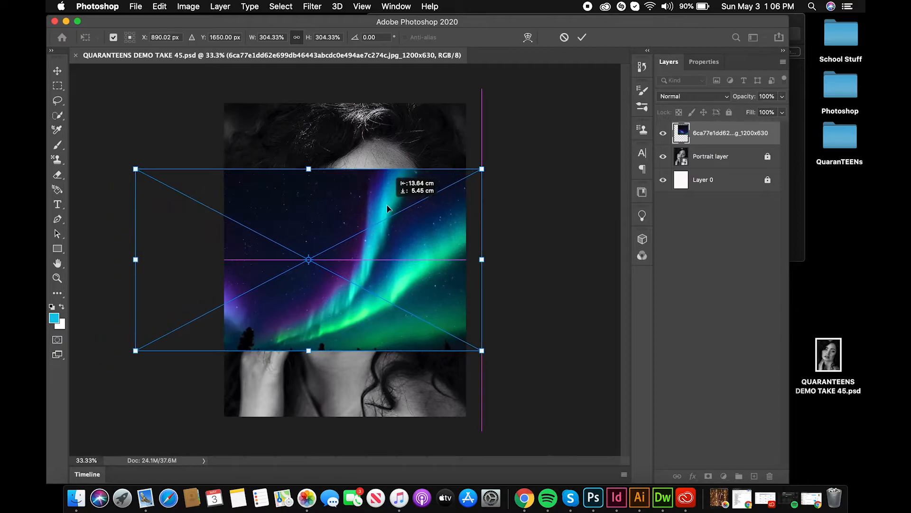
{"action": "left_click_drag", "start_coordinate": [482, 168], "coordinate": [712, 48]}
{"action": "left_click_drag", "start_coordinate": [558, 111], "coordinate": [371, 175]}
{"action": "left_click_drag", "start_coordinate": [536, 110], "coordinate": [660, 10]}
{"action": "left_click_drag", "start_coordinate": [525, 163], "coordinate": [375, 214]}
{"action": "left_click", "coordinate": [582, 37]}
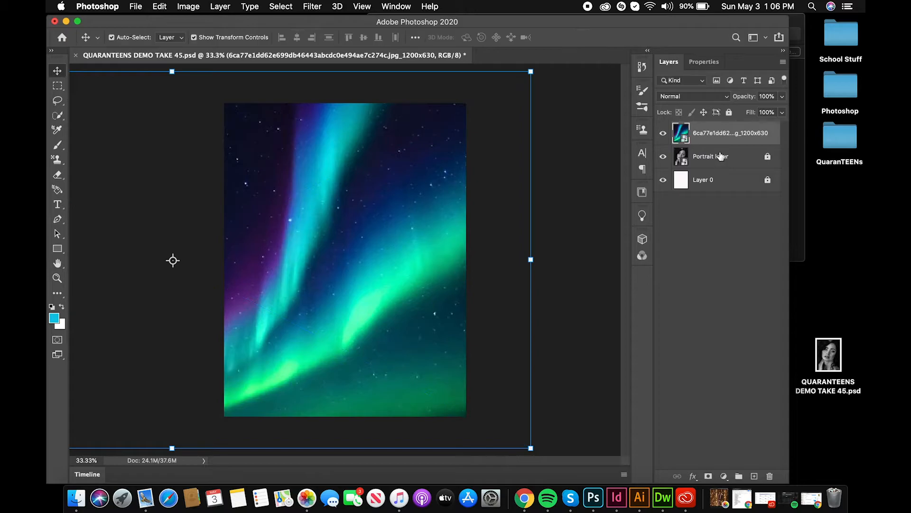
Rename the aurora image's layer to "Northern lights".
{"action": "double_click", "coordinate": [735, 138]}
{"action": "type", "text": "Northern lights"}
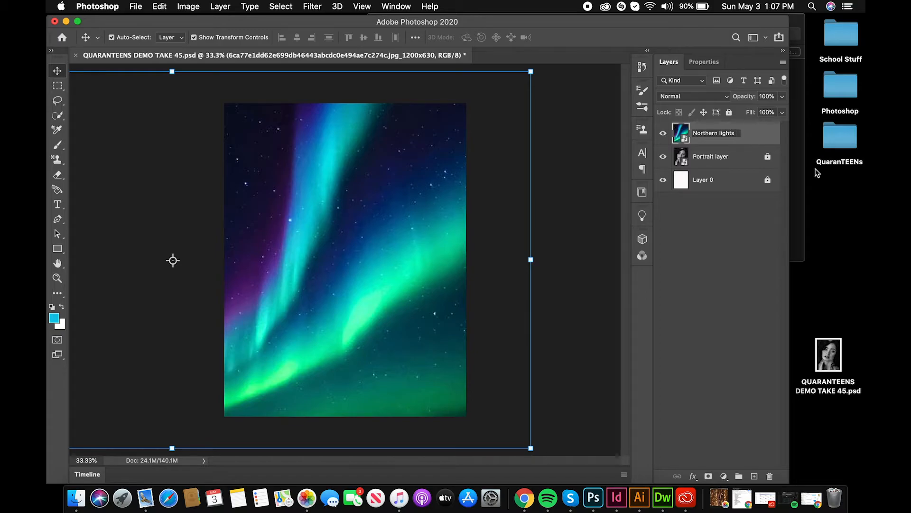
{"action": "key", "text": "Return"}
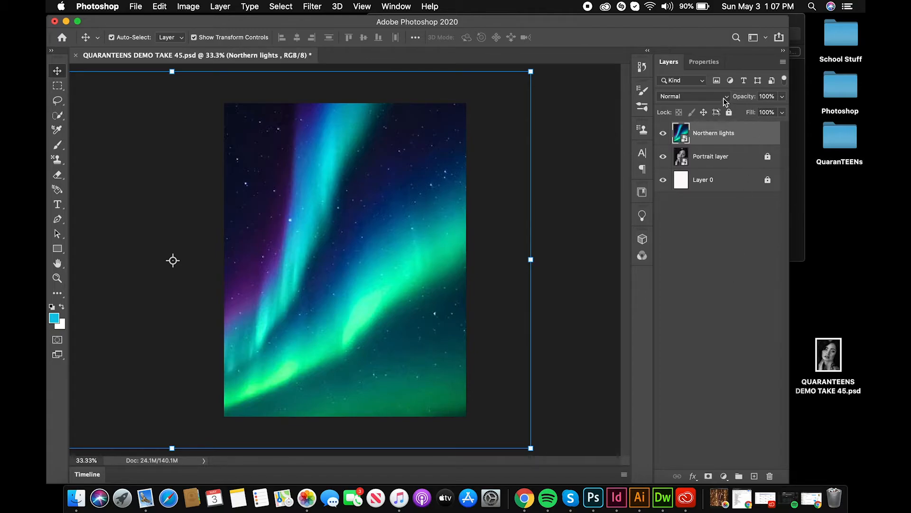
Preview the different blend modes on the Northern lights layer without applying one.
{"action": "left_click", "coordinate": [675, 310]}
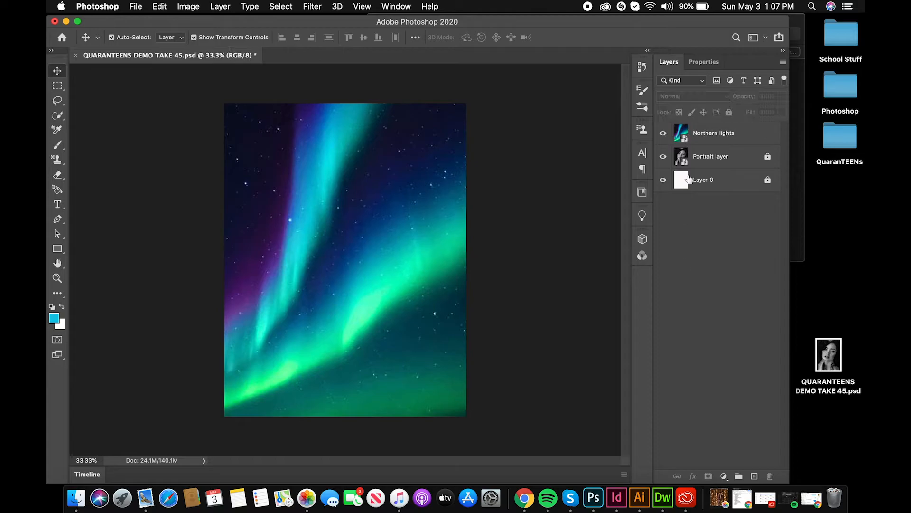
{"action": "left_click", "coordinate": [703, 141]}
{"action": "left_click", "coordinate": [703, 97]}
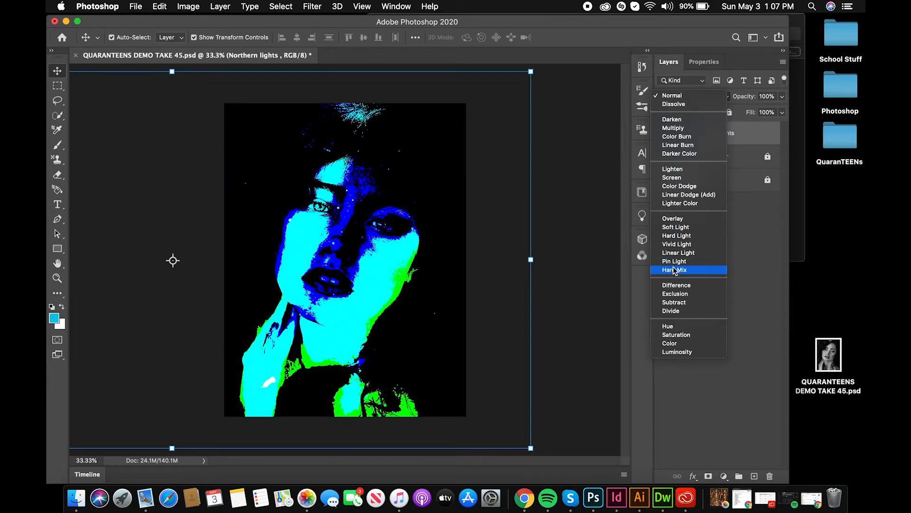
{"action": "left_click", "coordinate": [743, 261]}
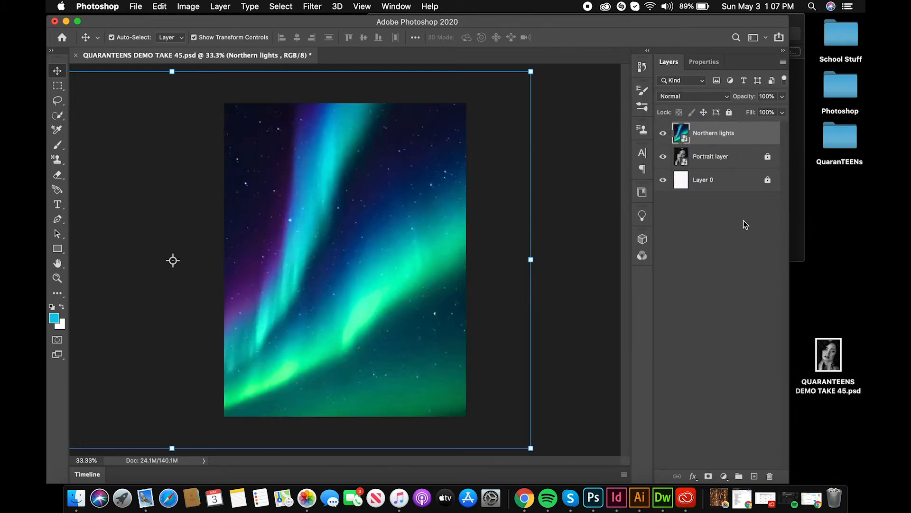
Set the Northern lights layer's blend mode to Lighten and shift the layer down and to the left over the portrait.
{"action": "left_click", "coordinate": [714, 96]}
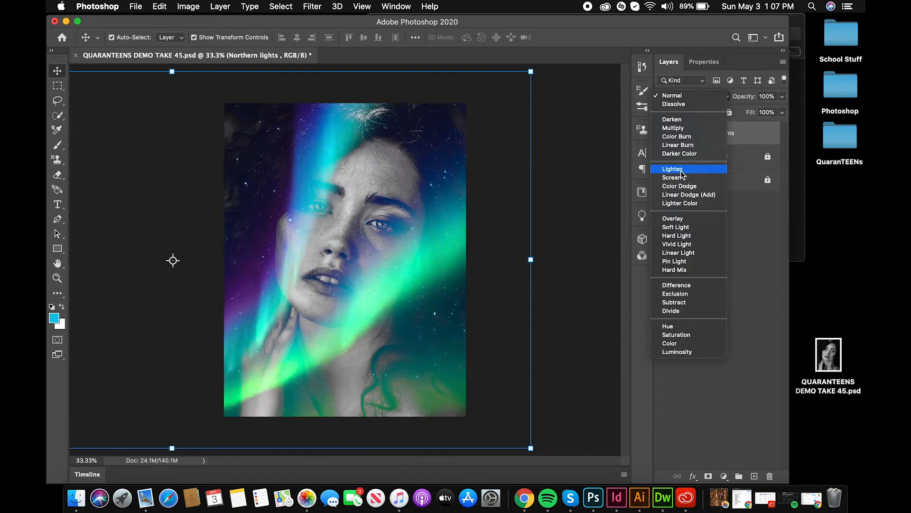
{"action": "left_click", "coordinate": [680, 169]}
{"action": "left_click_drag", "start_coordinate": [411, 240], "coordinate": [391, 253]}
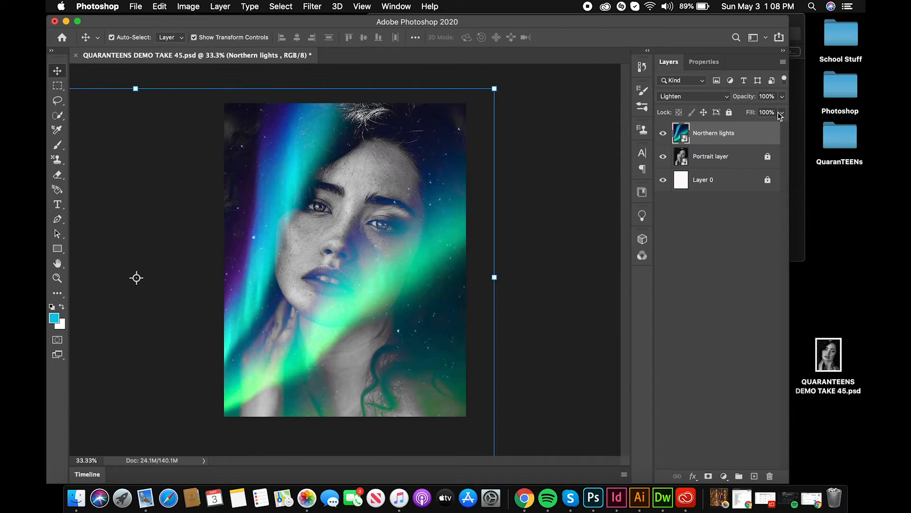
Lower the Northern lights layer's opacity to 70%.
{"action": "left_click", "coordinate": [782, 97]}
{"action": "left_click_drag", "start_coordinate": [769, 111], "coordinate": [764, 111]}
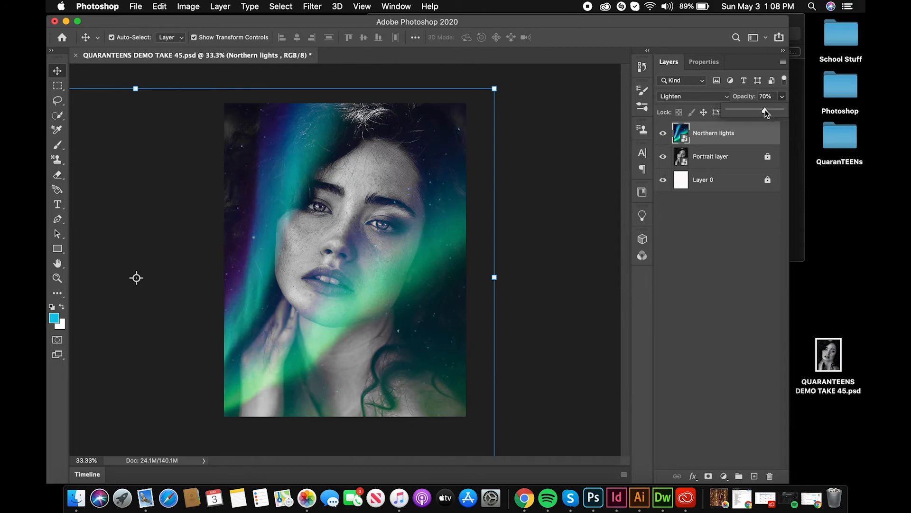
{"action": "left_click", "coordinate": [732, 300]}
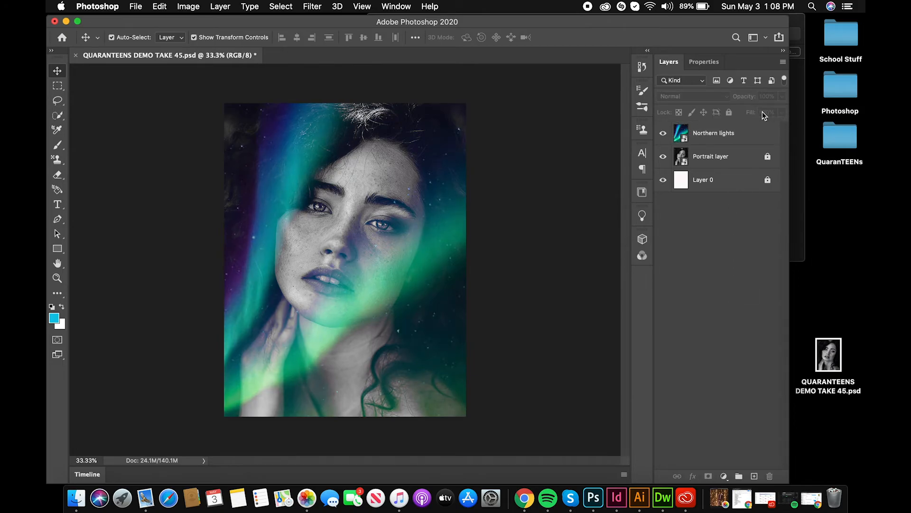
Set the Northern lights layer's blend mode to Multiply and its opacity to 100%.
{"action": "left_click", "coordinate": [749, 137]}
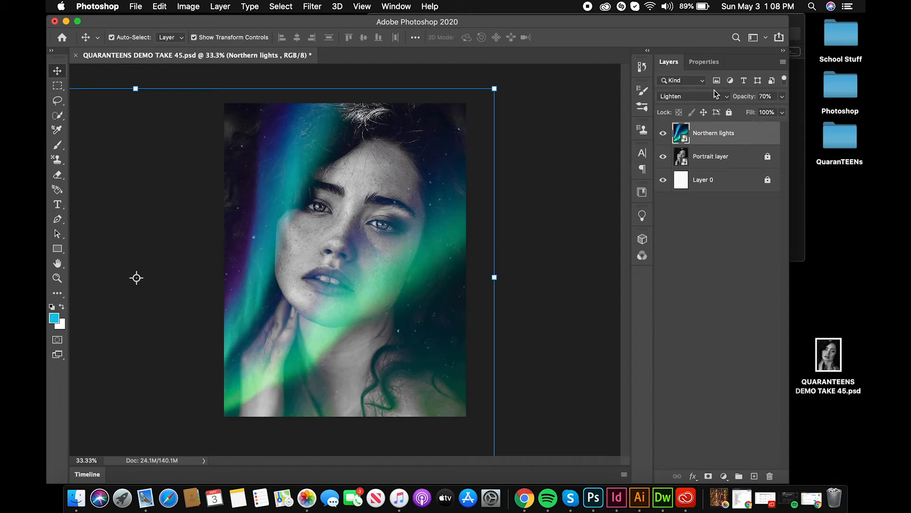
{"action": "left_click", "coordinate": [710, 96]}
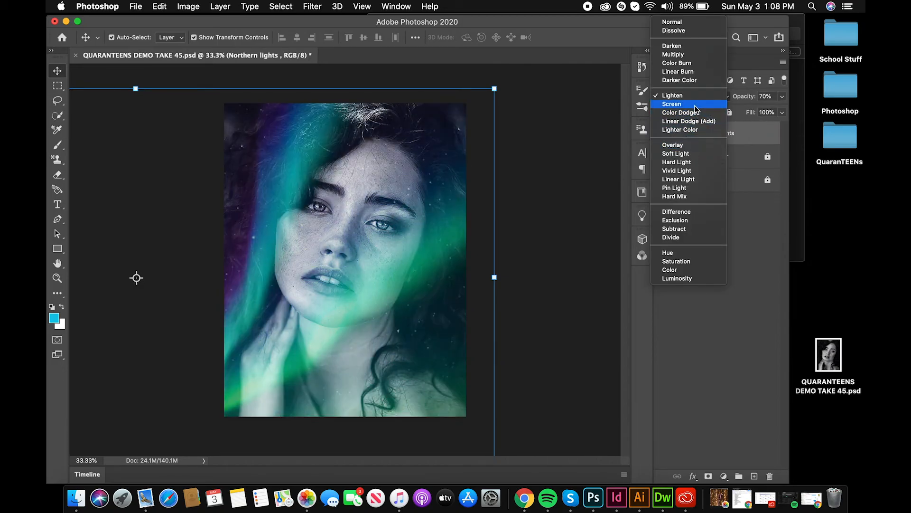
{"action": "left_click", "coordinate": [684, 56]}
{"action": "left_click", "coordinate": [783, 96]}
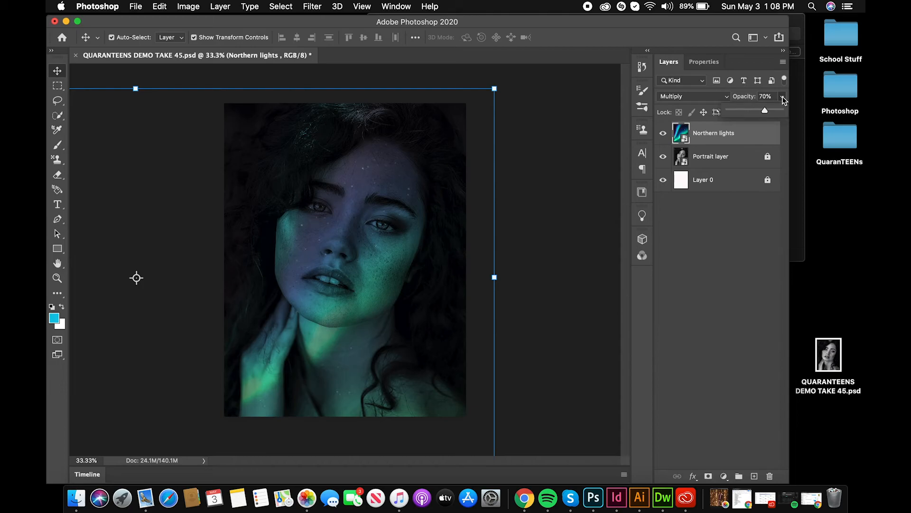
{"action": "left_click_drag", "start_coordinate": [783, 103], "coordinate": [783, 107]}
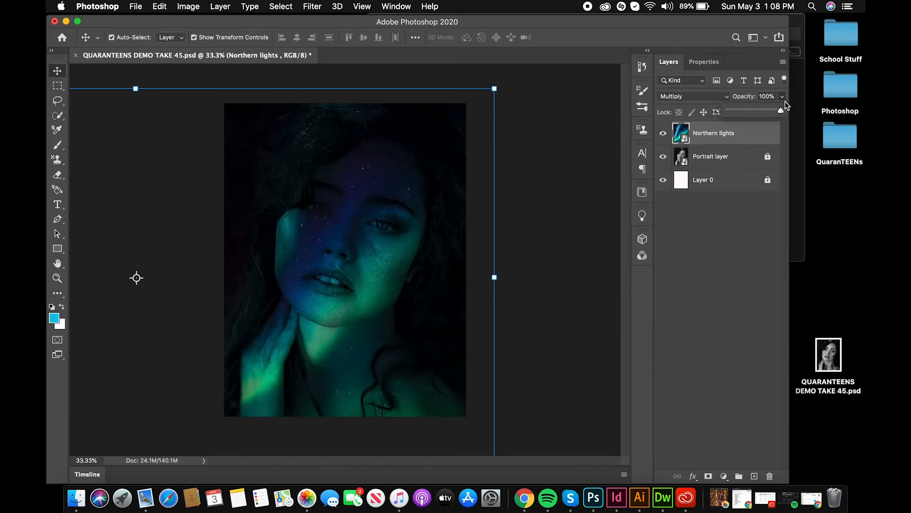
Move the Northern lights layer to the right so its light bands fall across the face, and deselect it.
{"action": "left_click", "coordinate": [422, 290]}
{"action": "left_click_drag", "start_coordinate": [421, 289], "coordinate": [465, 291]}
{"action": "left_click", "coordinate": [569, 290]}
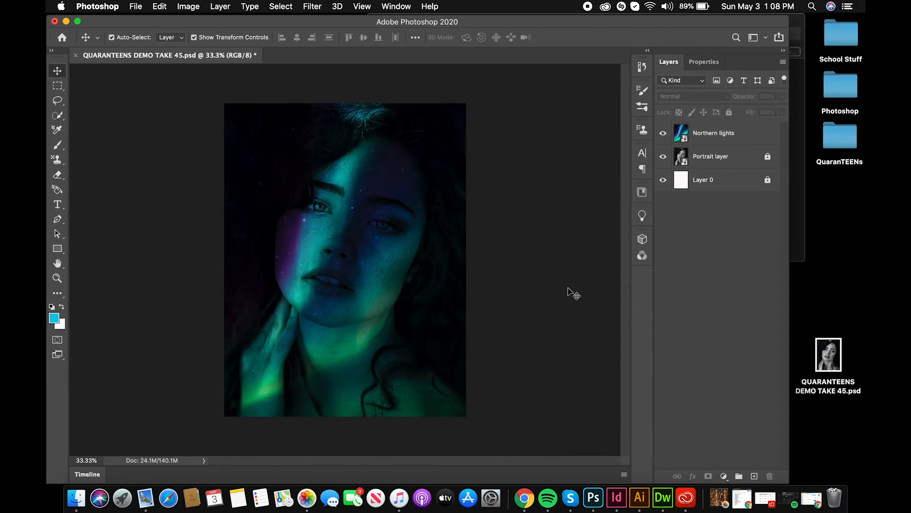